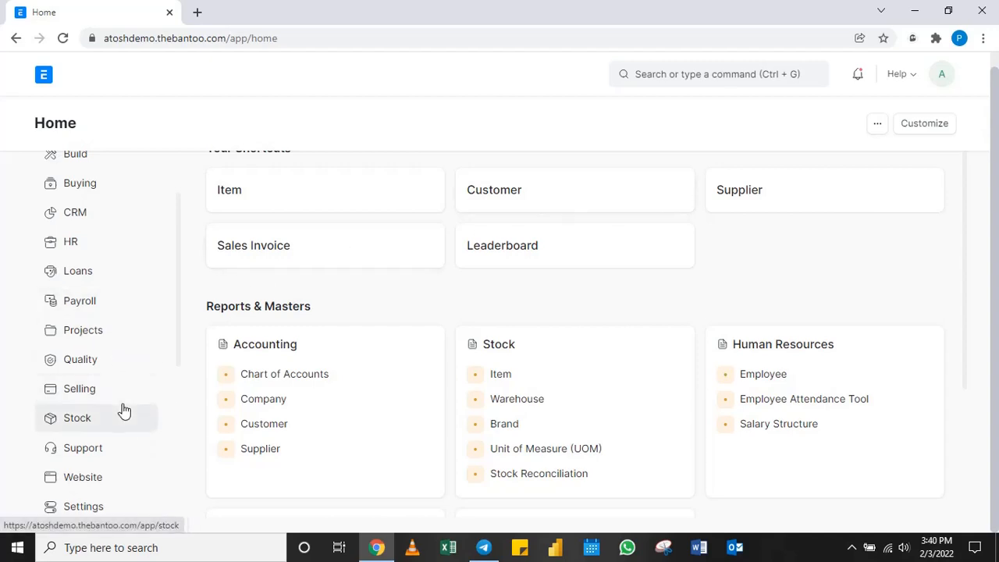
# Open the Stock Ledger report from the Stock module and look across its columns.
pyautogui.scroll(-3, 107, 240)
pyautogui.scroll(4, 107, 240)
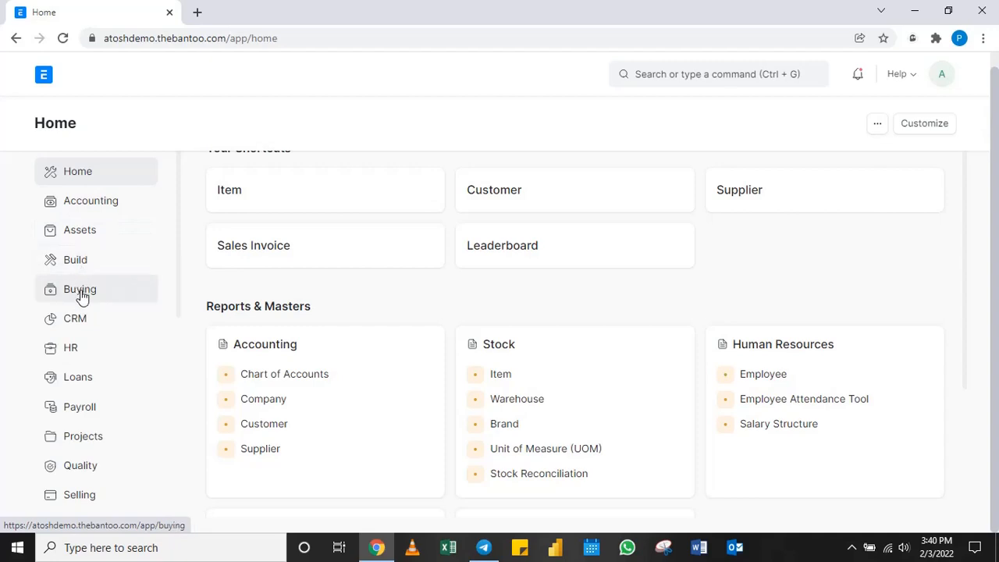
pyautogui.scroll(-2, 82, 295)
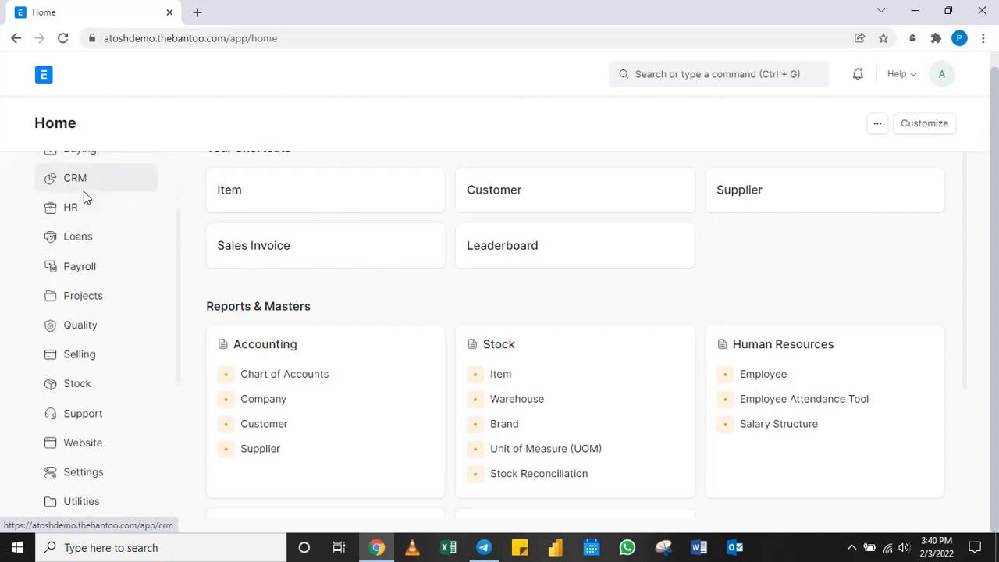
pyautogui.click(85, 381)
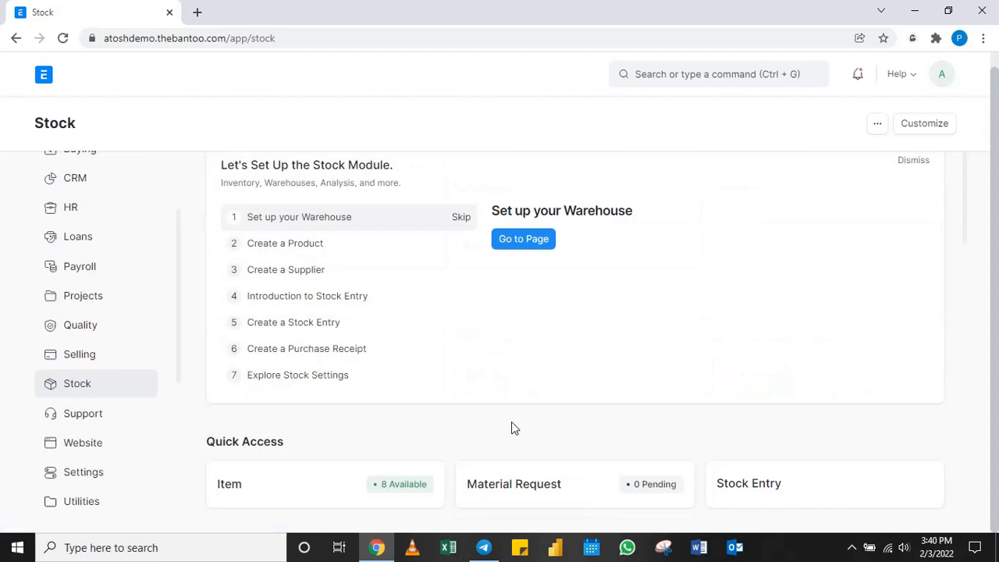
pyautogui.scroll(-6, 511, 425)
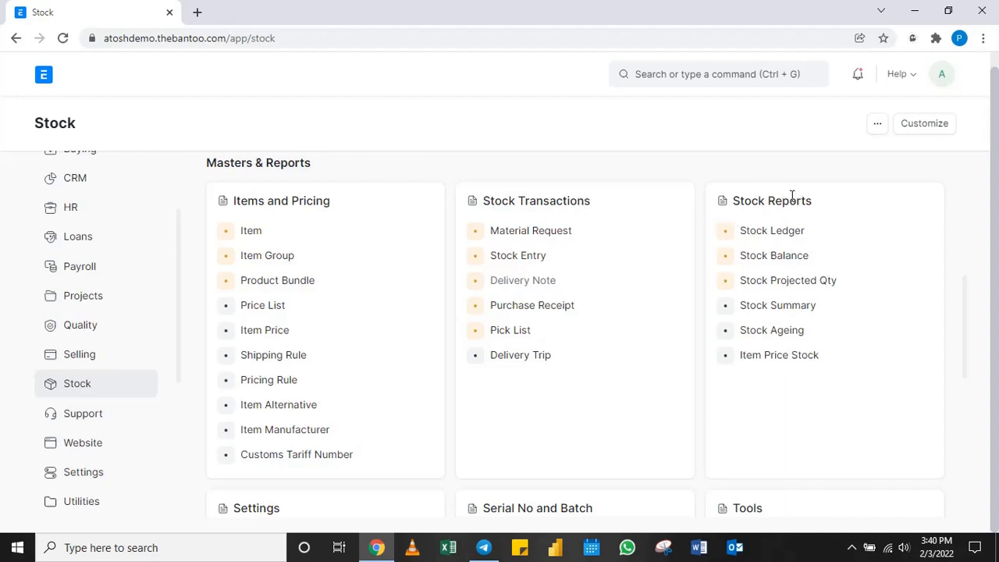
pyautogui.click(790, 237)
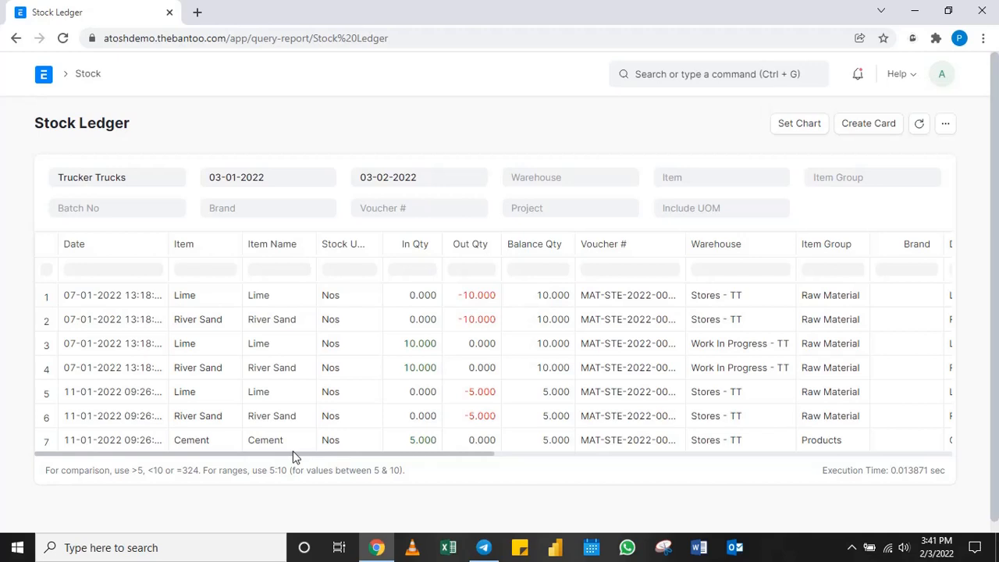
pyautogui.moveTo(287, 453); pyautogui.dragTo(557, 457)
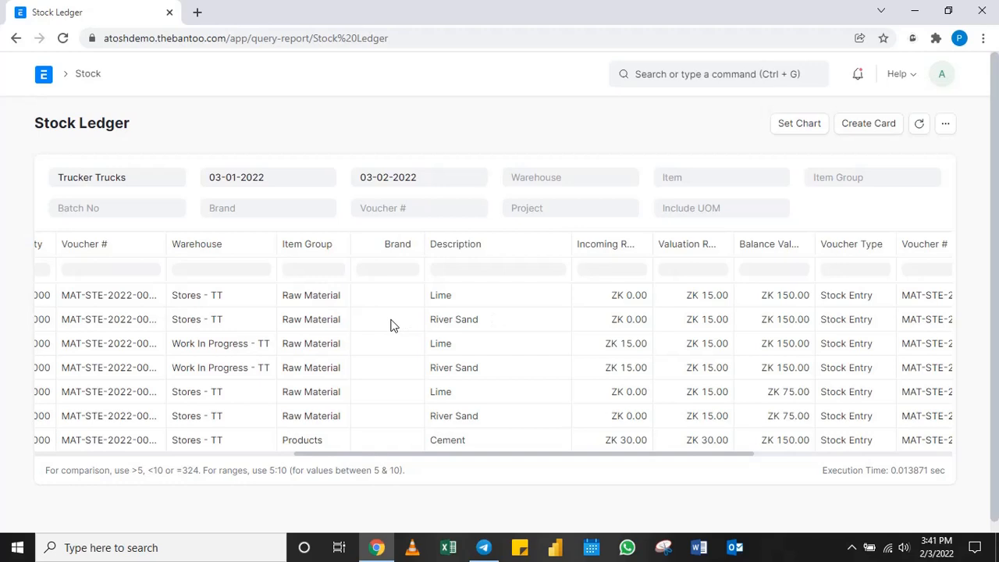
pyautogui.hscroll(-5, 393, 325)
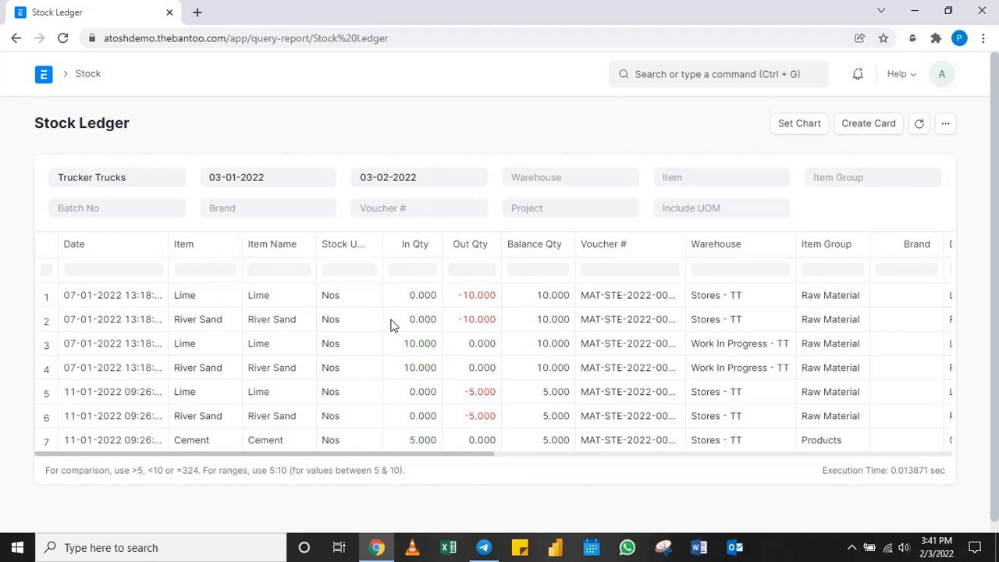
# Return to the Stock module and open the Item list under Items and Pricing.
pyautogui.click(45, 76)
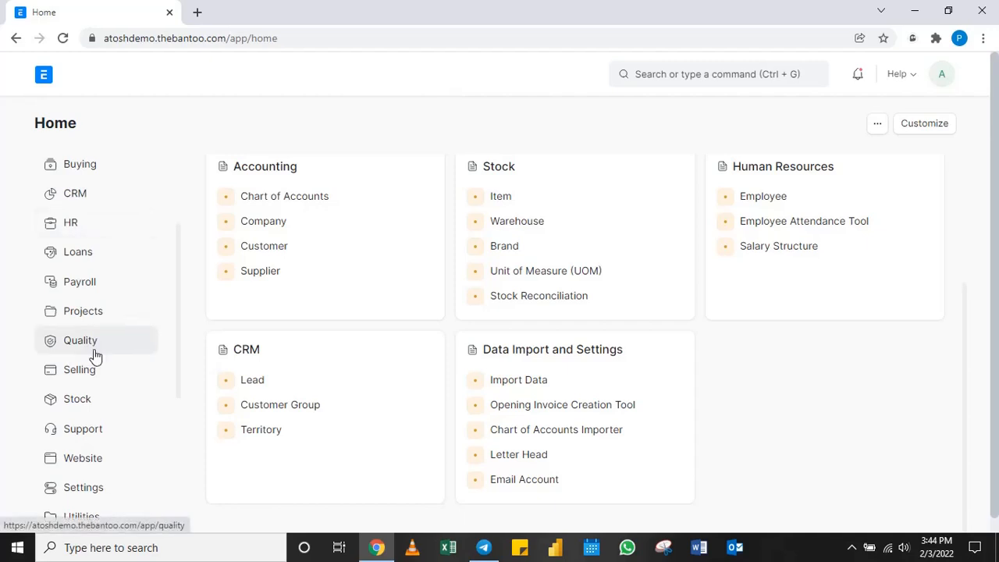
pyautogui.click(86, 401)
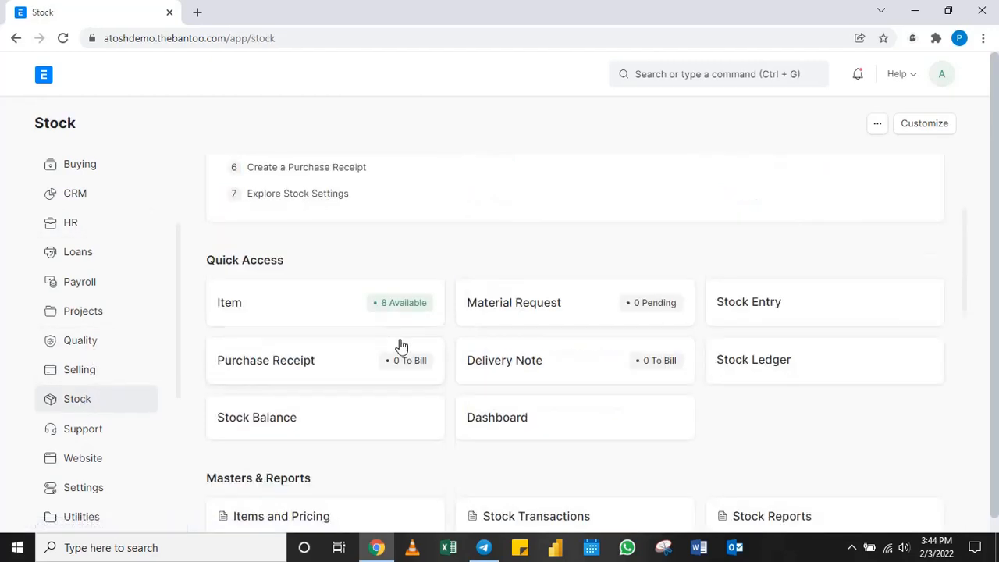
pyautogui.scroll(-3, 398, 345)
pyautogui.scroll(4, 264, 397)
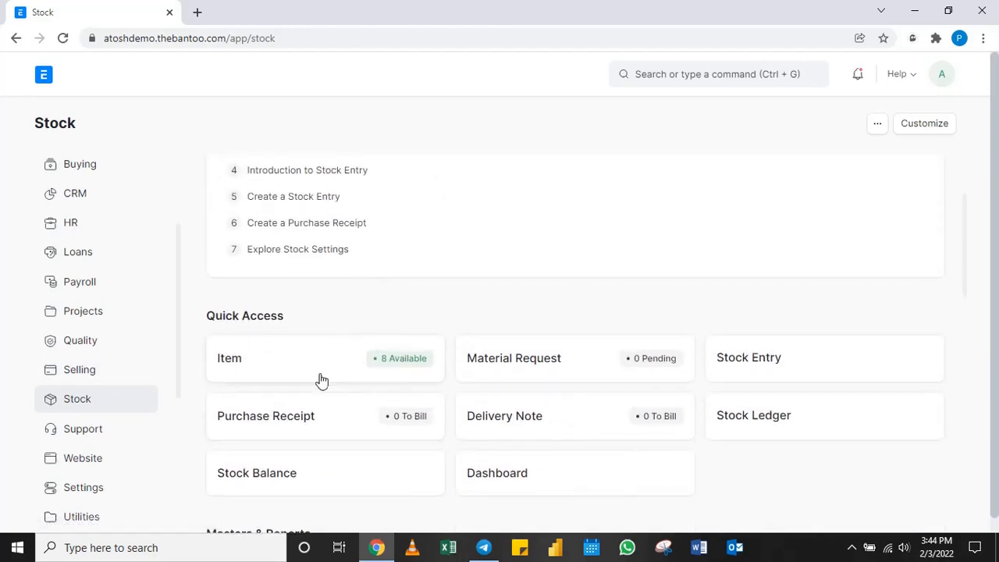
pyautogui.scroll(-4, 416, 313)
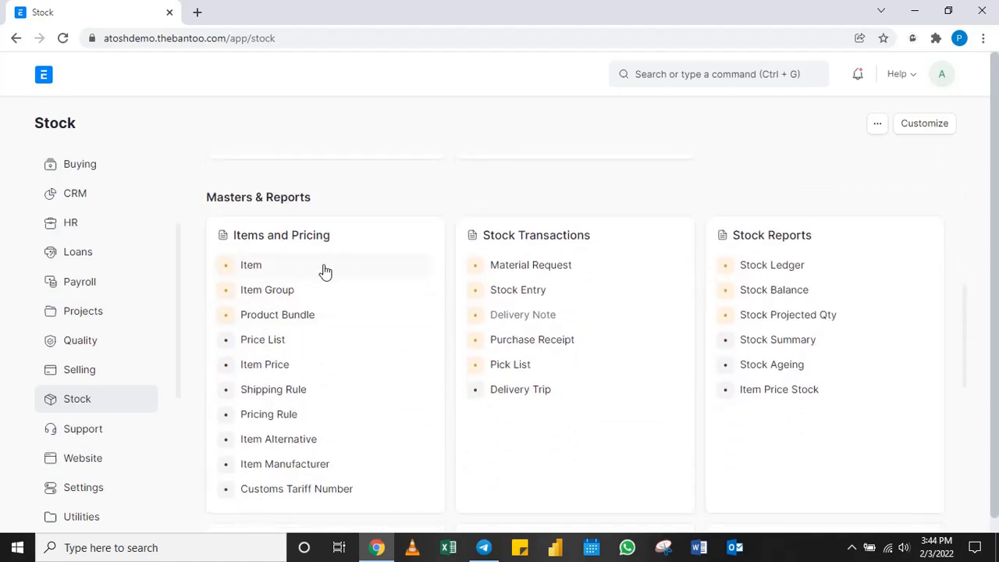
pyautogui.click(264, 268)
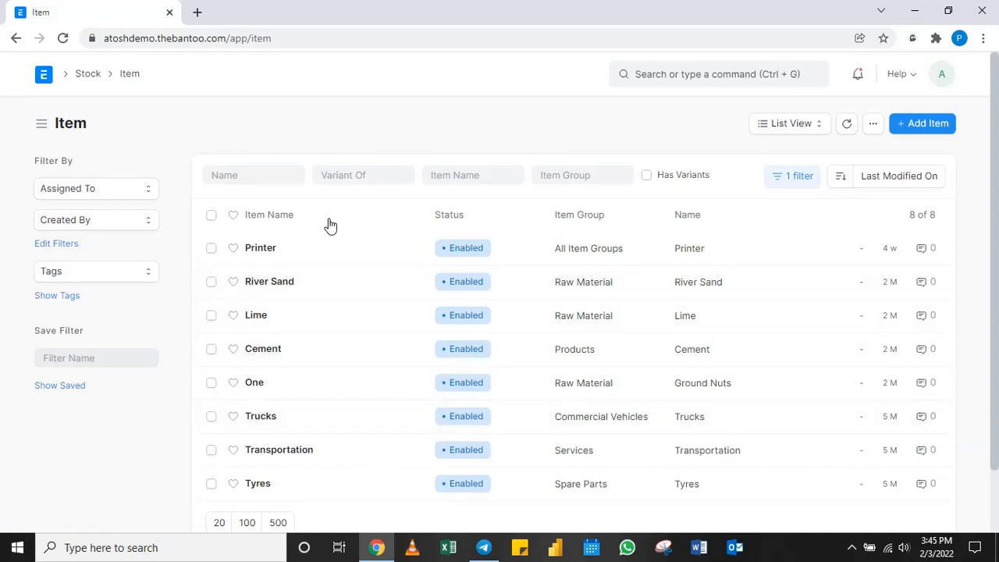
# Start a new item in the full-page form and enter HP Computer as its item code.
pyautogui.click(931, 131)
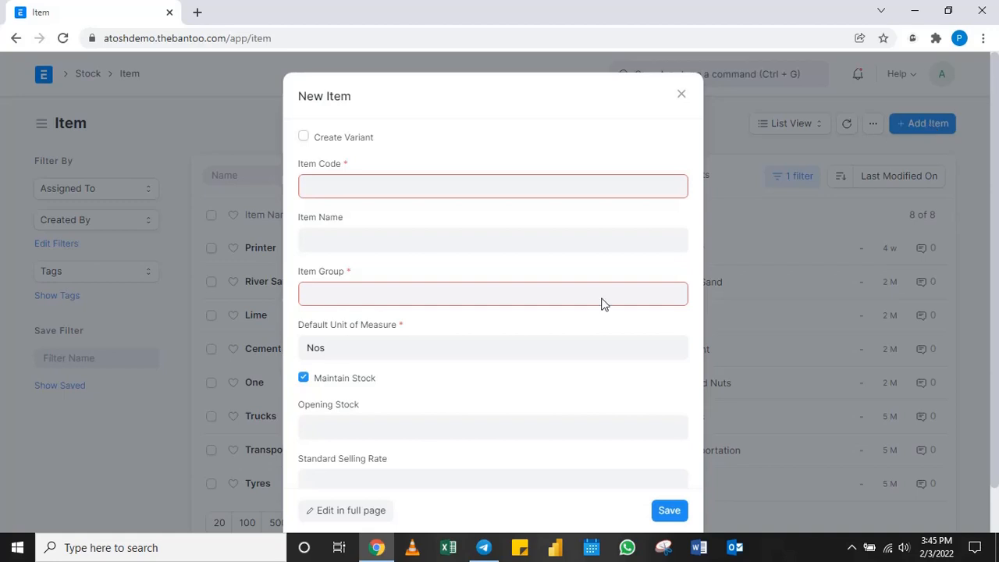
pyautogui.click(351, 511)
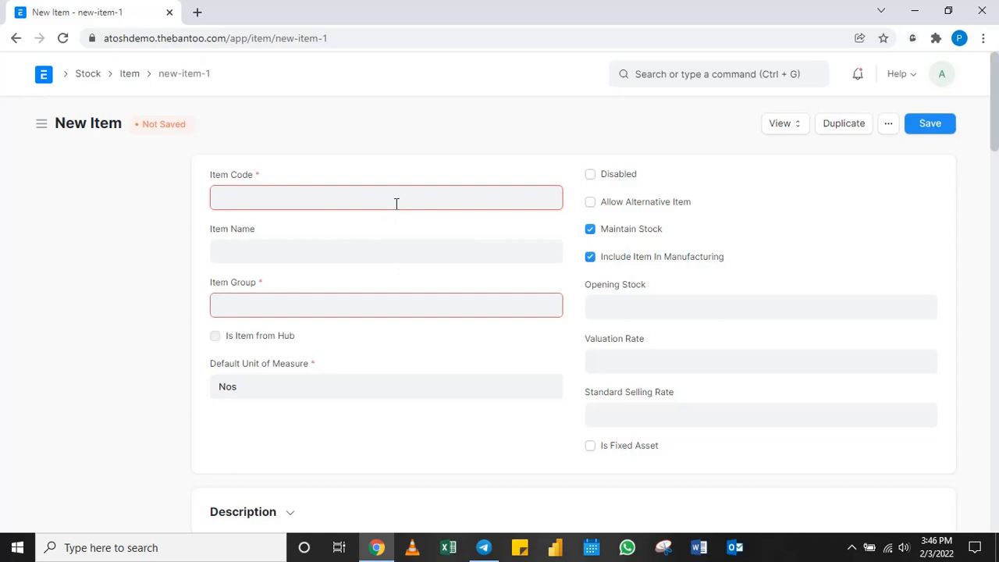
pyautogui.write('HP com')
pyautogui.press('BackSpace')
pyautogui.press('BackSpace')
pyautogui.press('BackSpace')
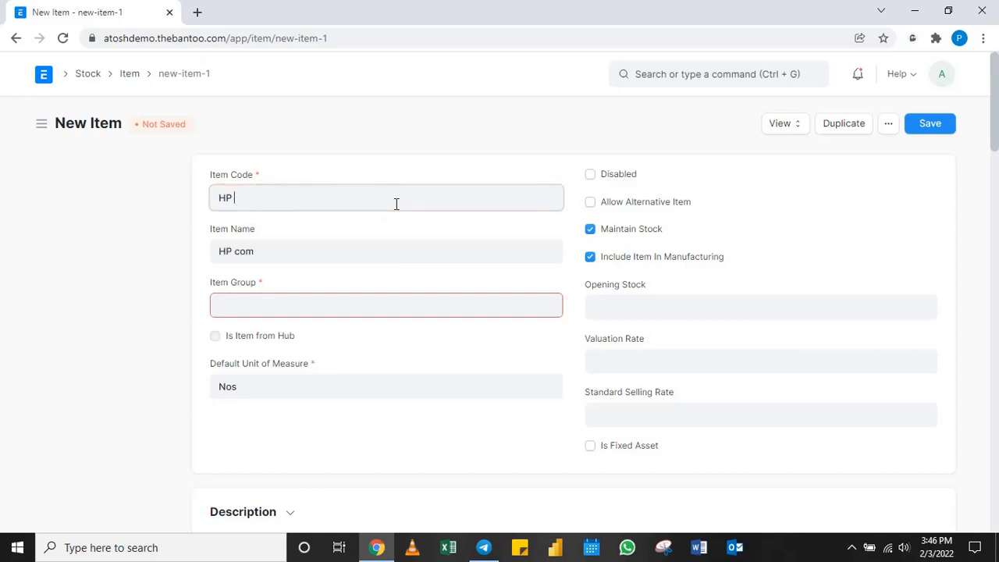
pyautogui.write('Computer')
# Correct the new item's Item Name to HP Computer.
pyautogui.click(327, 251)
pyautogui.press('BackSpace')
pyautogui.press('BackSpace')
pyautogui.press('BackSpace')
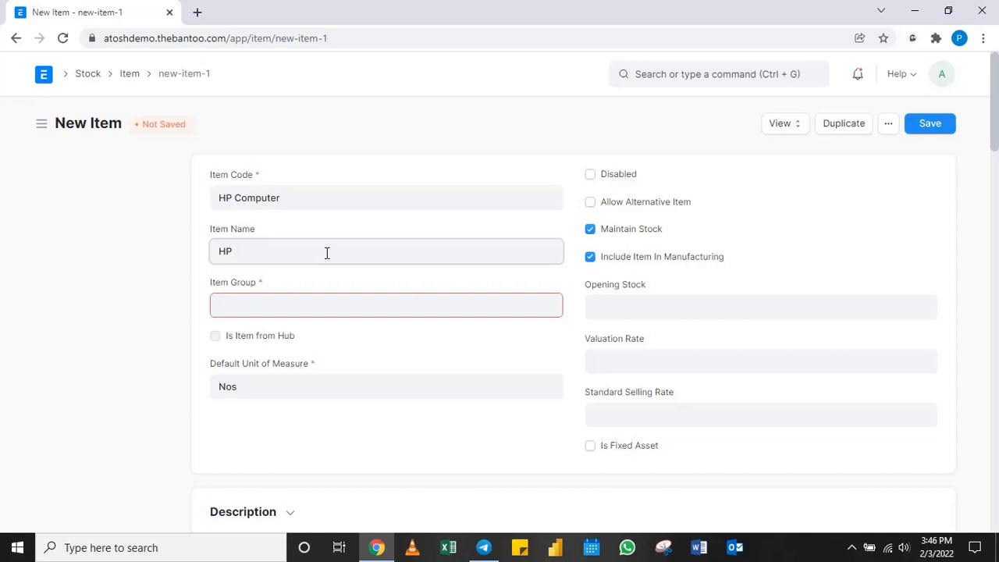
pyautogui.write('Computer')
# Assign the HP Computer item to the Products item group.
pyautogui.click(314, 310)
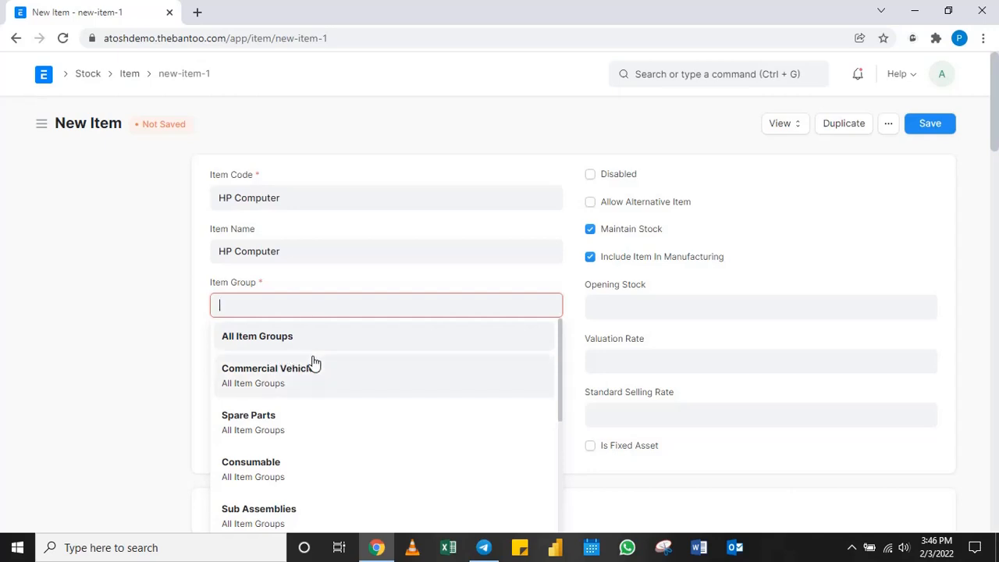
pyautogui.scroll(-1, 314, 362)
pyautogui.scroll(-3, 315, 363)
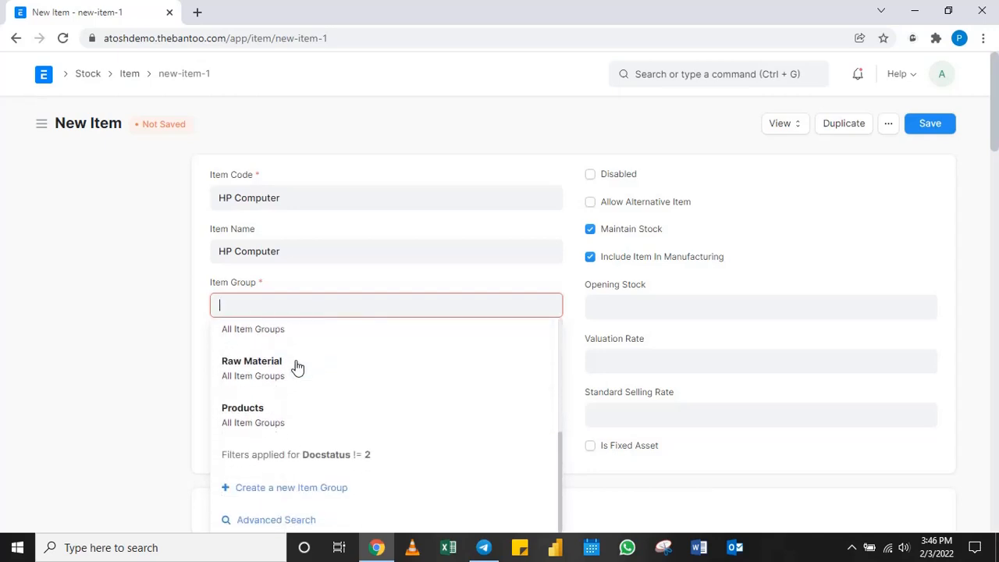
pyautogui.click(267, 414)
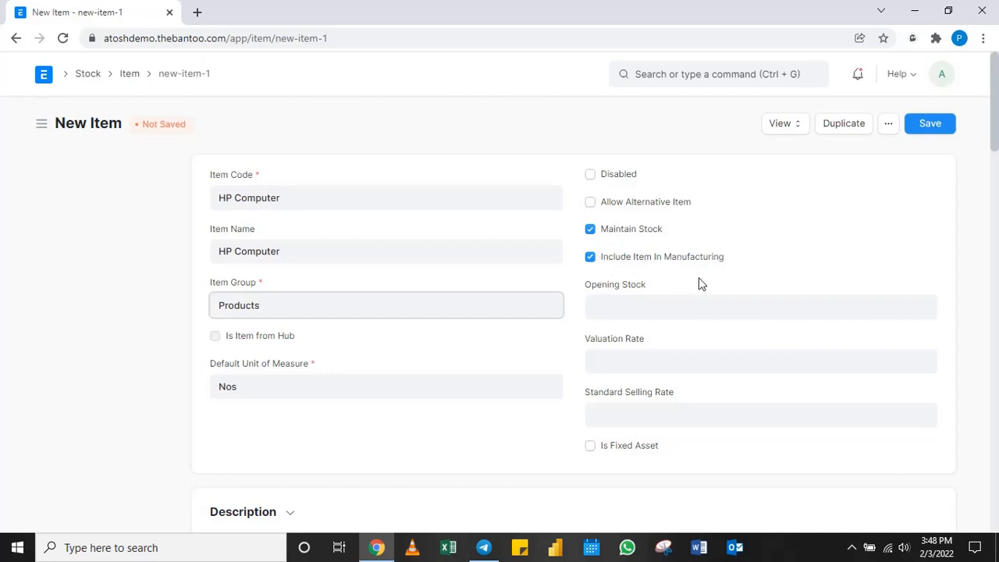
# Set the HP Computer's valuation rate to 5,500 and save the item.
pyautogui.click(658, 358)
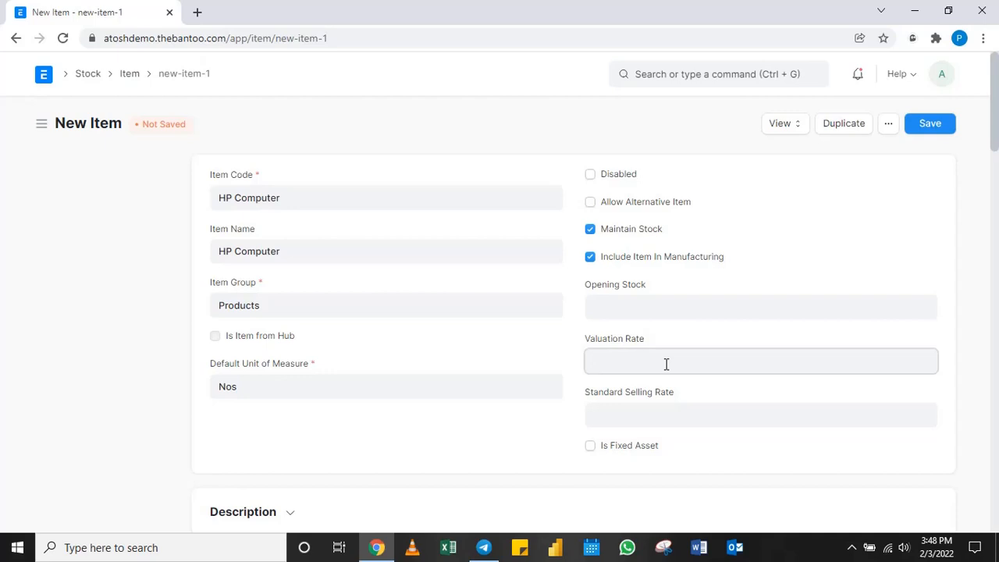
pyautogui.write('5,5')
pyautogui.write('00')
pyautogui.click(456, 446)
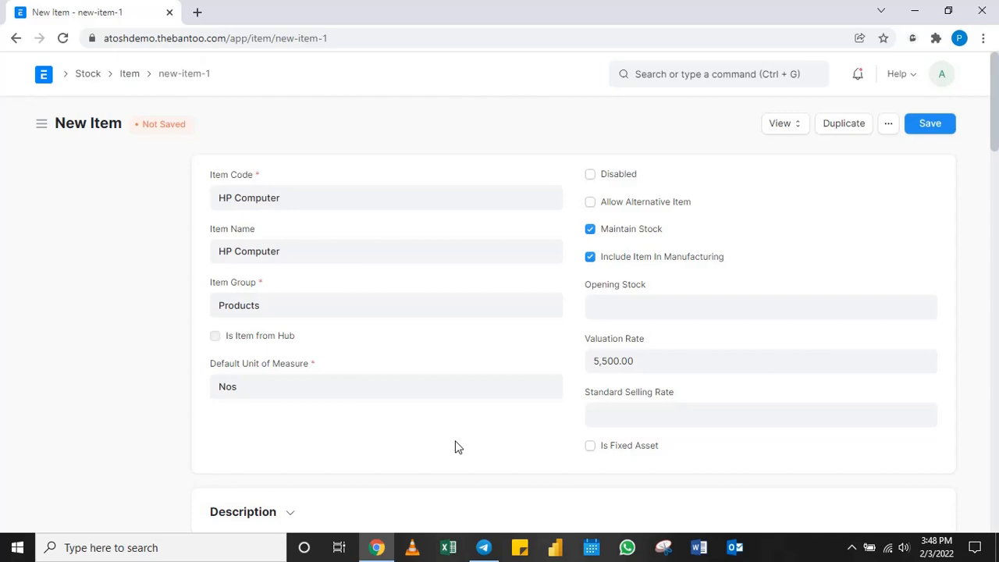
pyautogui.click(932, 130)
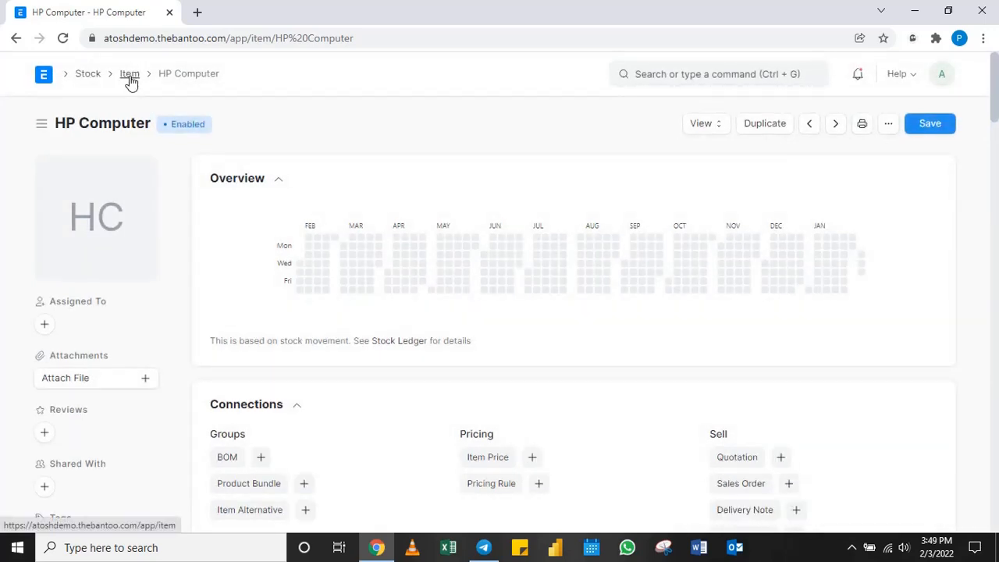
# Start another new item from the Item list in the full-page form, with Truck as its item code.
pyautogui.click(129, 76)
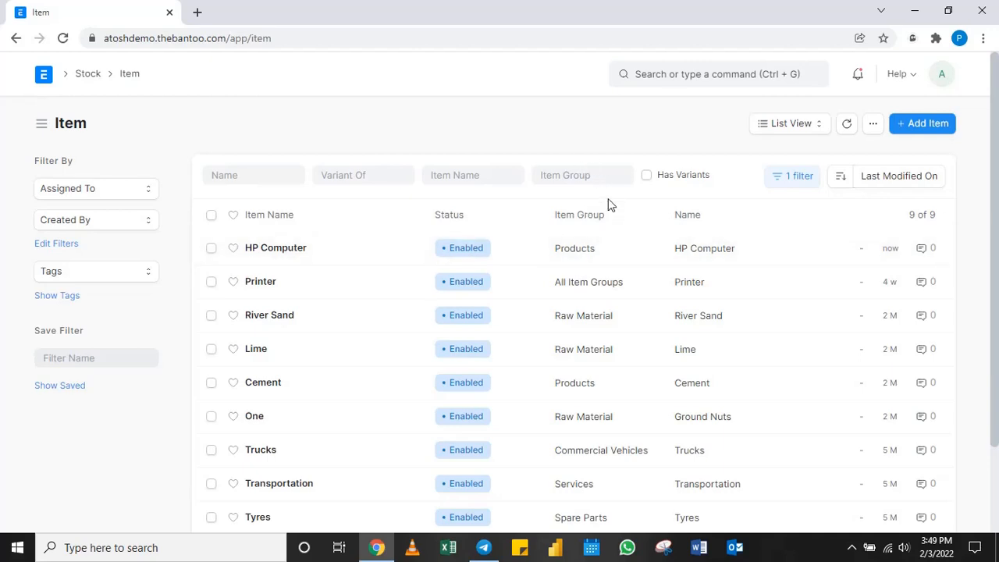
pyautogui.click(936, 129)
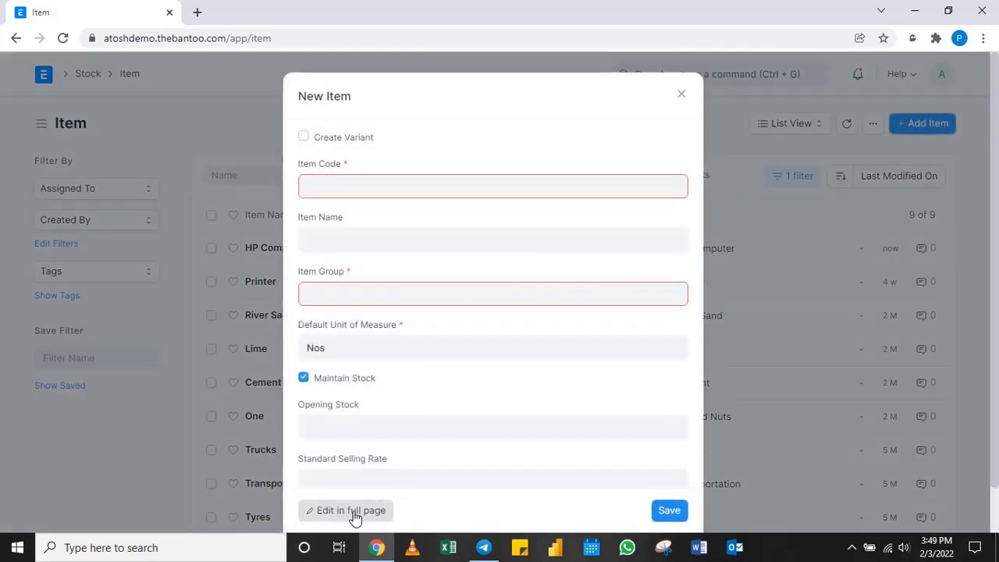
pyautogui.click(352, 515)
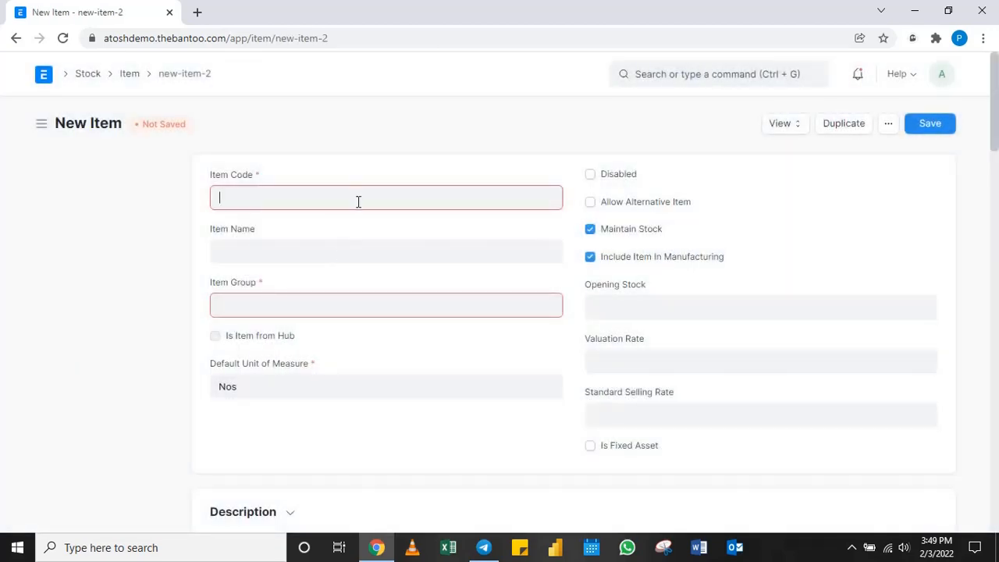
pyautogui.write('Truck')
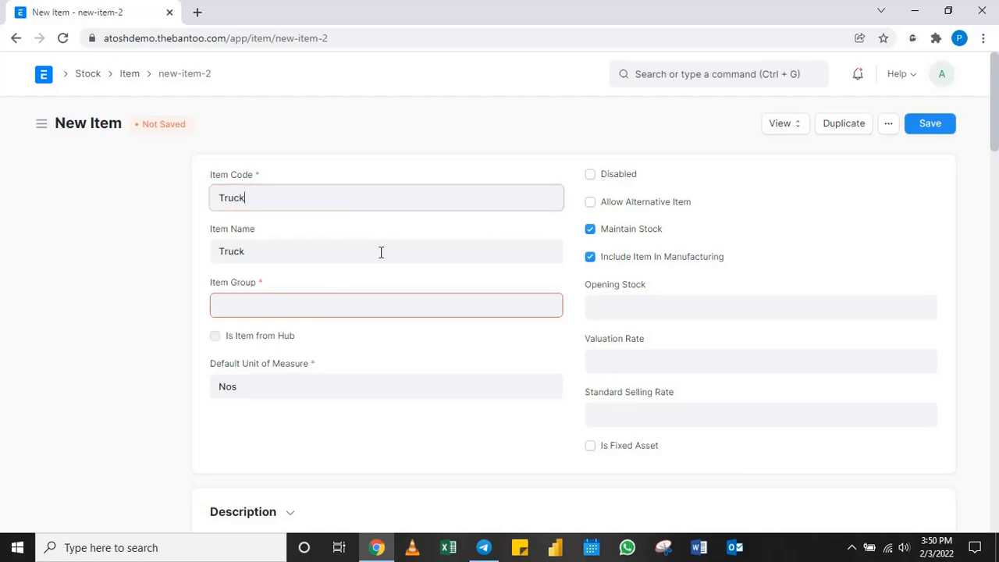
# Look through the available item groups and assign the Truck item to All Item Groups.
pyautogui.click(370, 303)
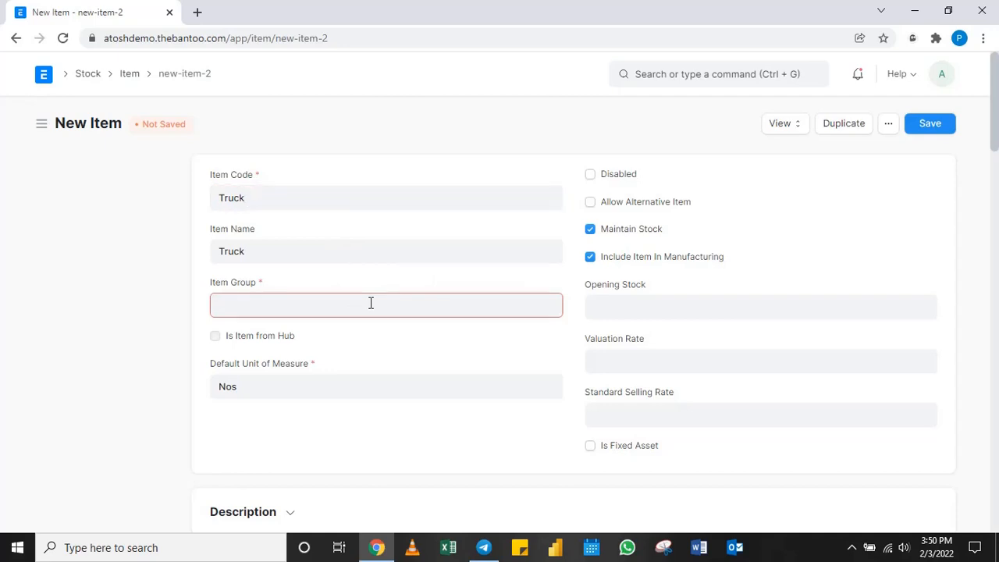
pyautogui.scroll(-3, 342, 365)
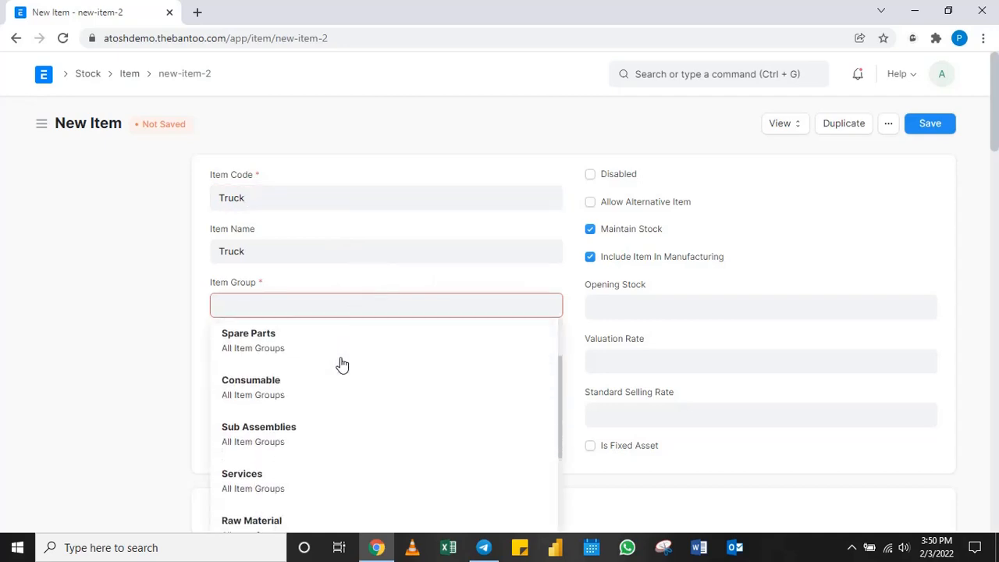
pyautogui.scroll(4, 342, 364)
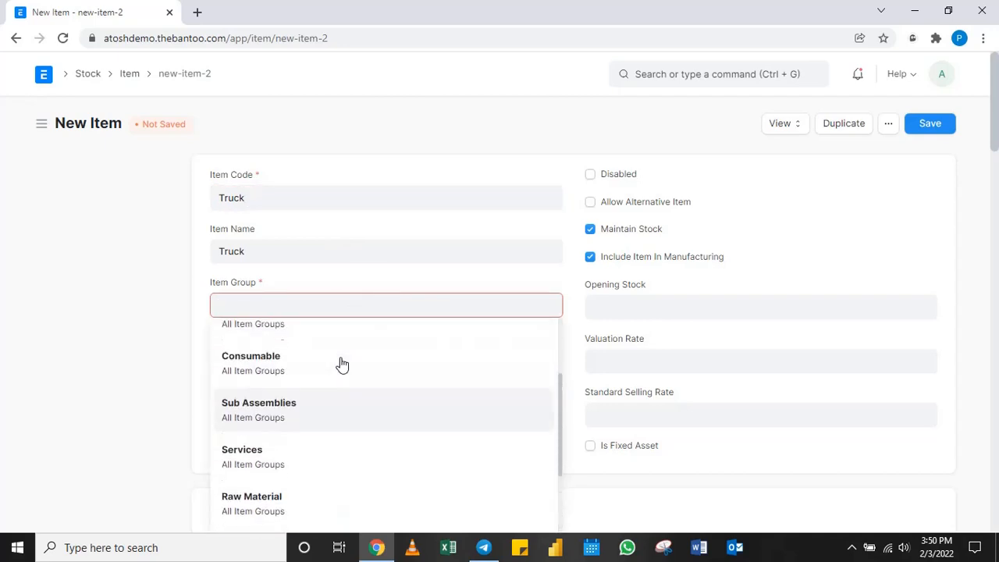
pyautogui.scroll(-1, 342, 364)
pyautogui.scroll(-3, 341, 365)
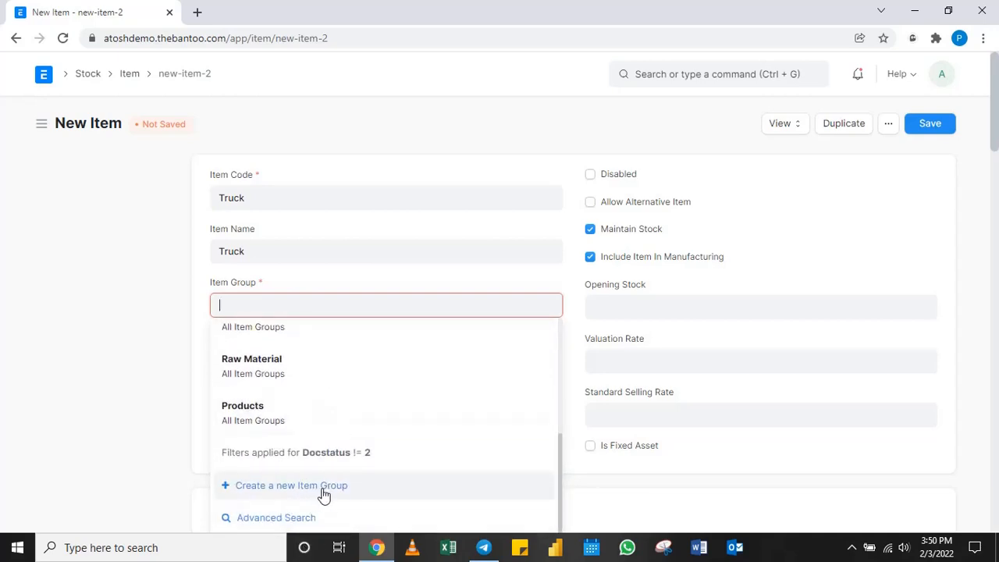
pyautogui.scroll(1, 351, 440)
pyautogui.scroll(3, 353, 441)
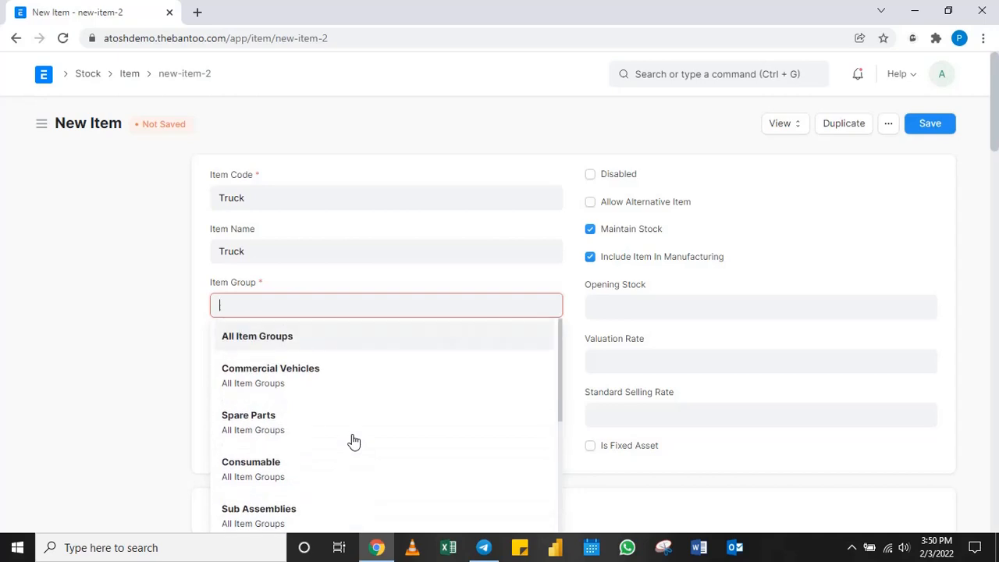
pyautogui.click(269, 341)
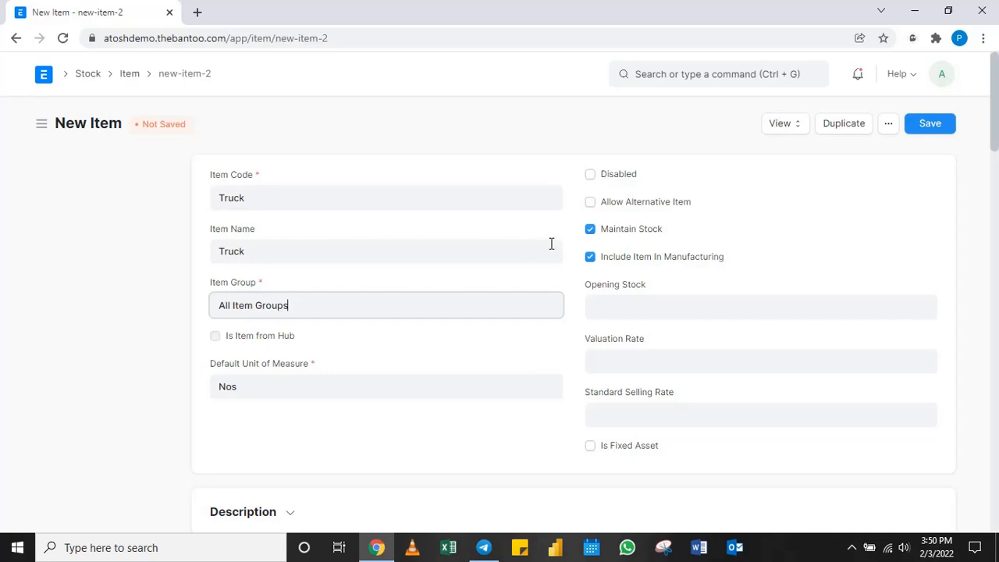
# Turn off Maintain Stock and Include Item In Manufacturing for the Truck item and mark it as a fixed asset.
pyautogui.click(590, 230)
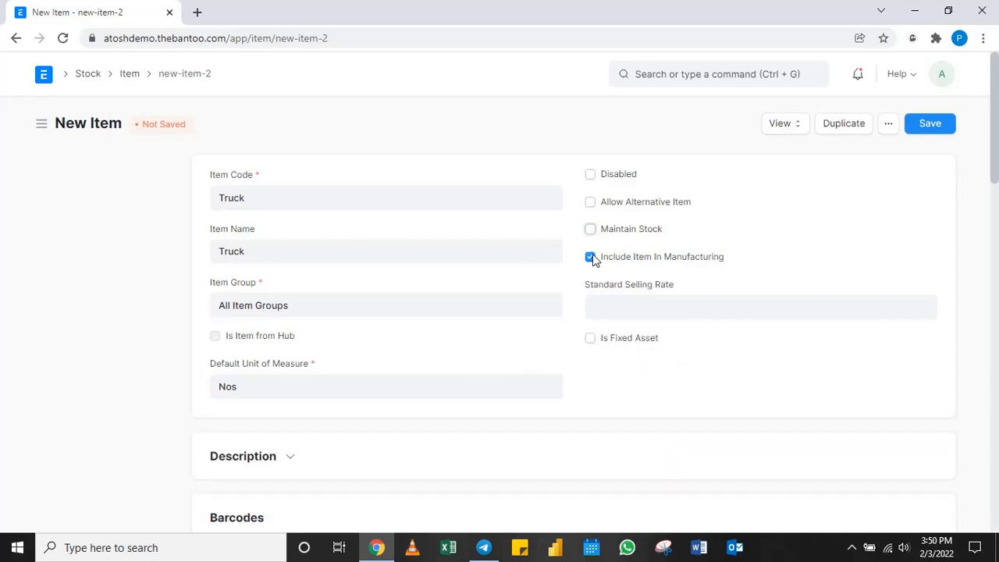
pyautogui.click(590, 258)
pyautogui.click(590, 339)
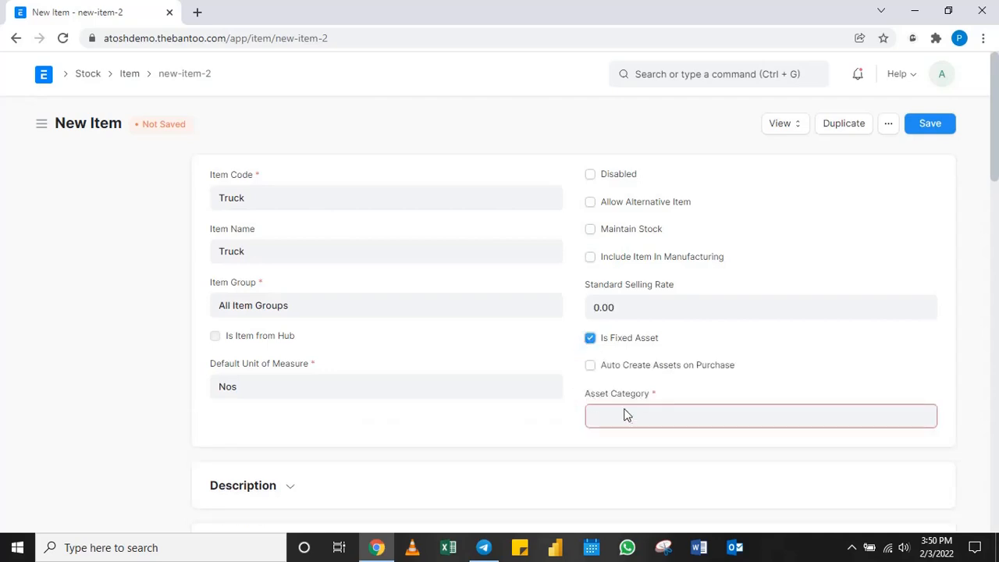
# Set the Truck item's asset category to Trucks and save the item.
pyautogui.click(689, 415)
pyautogui.scroll(-2, 689, 415)
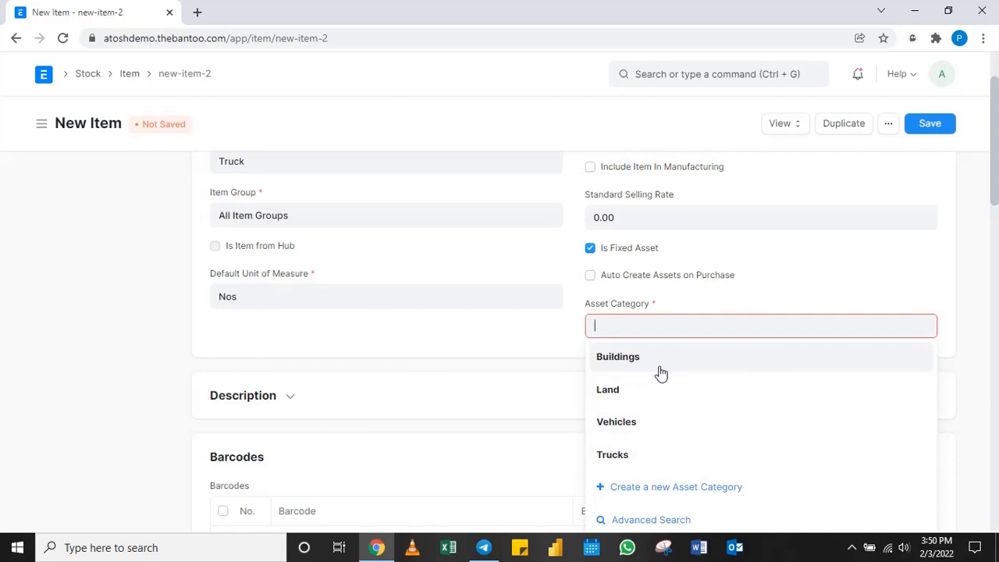
pyautogui.click(665, 464)
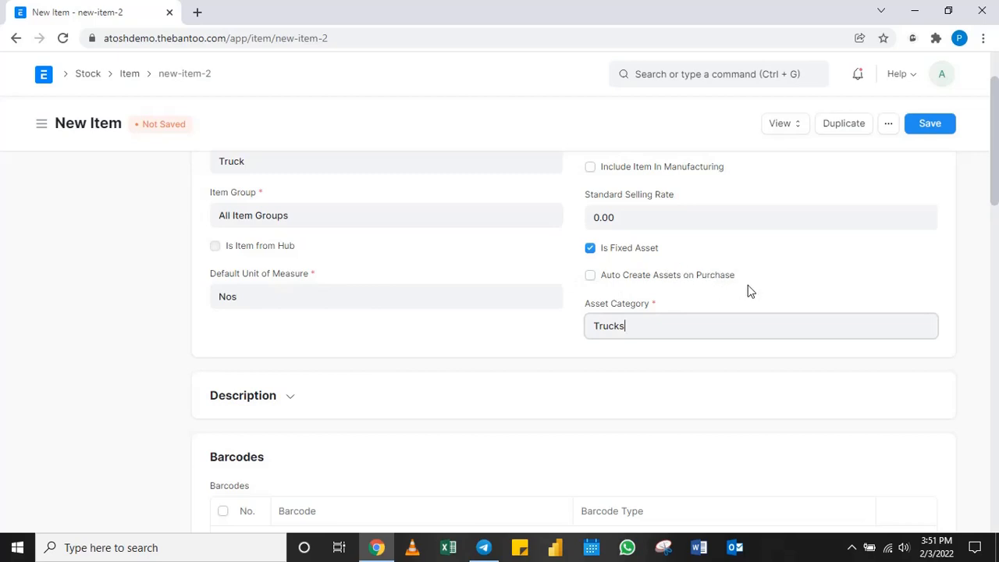
pyautogui.click(933, 130)
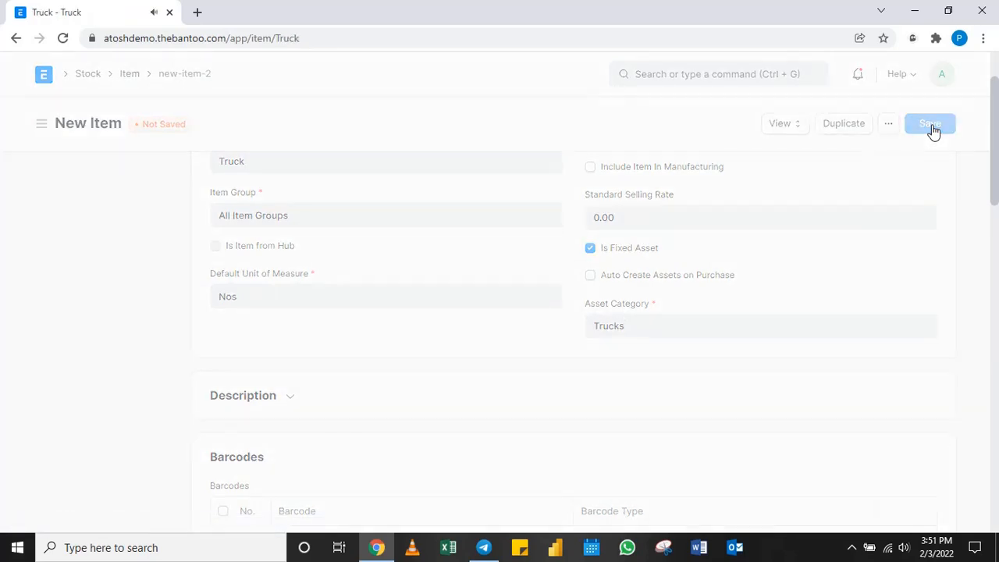
# Return to the Item list and start another new item in the full-page form.
pyautogui.click(130, 77)
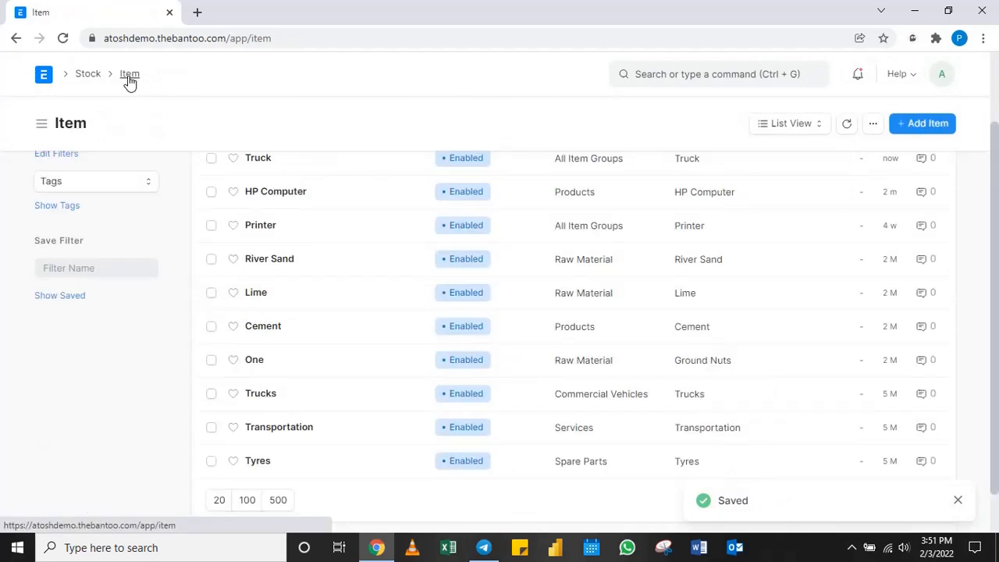
pyautogui.scroll(2, 337, 226)
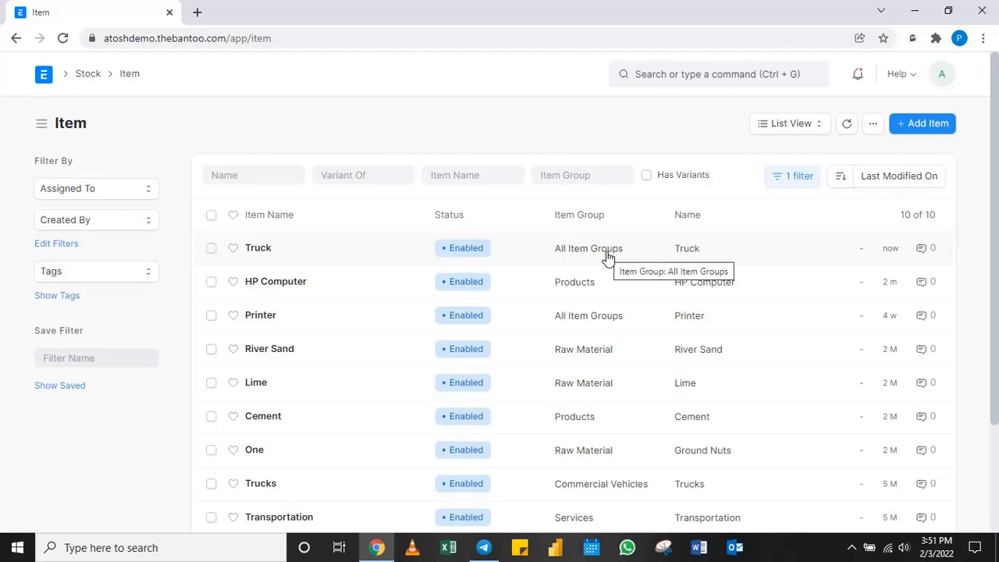
pyautogui.click(927, 125)
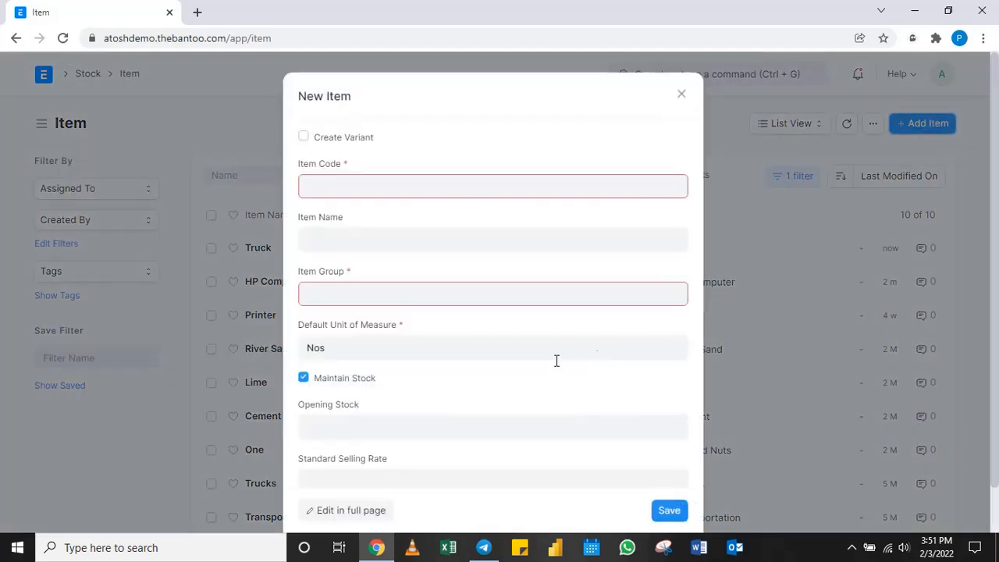
pyautogui.click(360, 512)
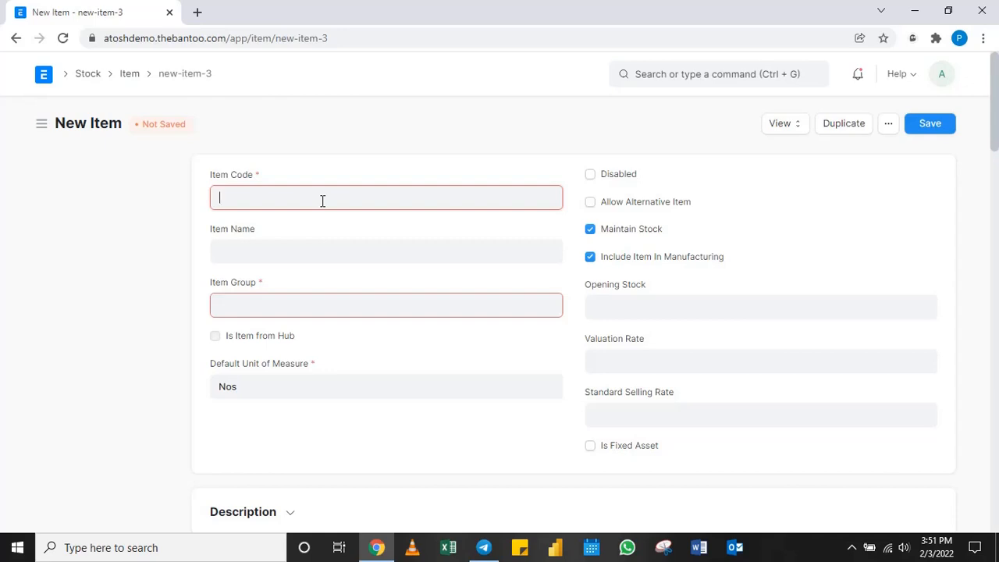
# Enter Consultation as the new item's code and name, and assign it to the Services item group.
pyautogui.write('Cons')
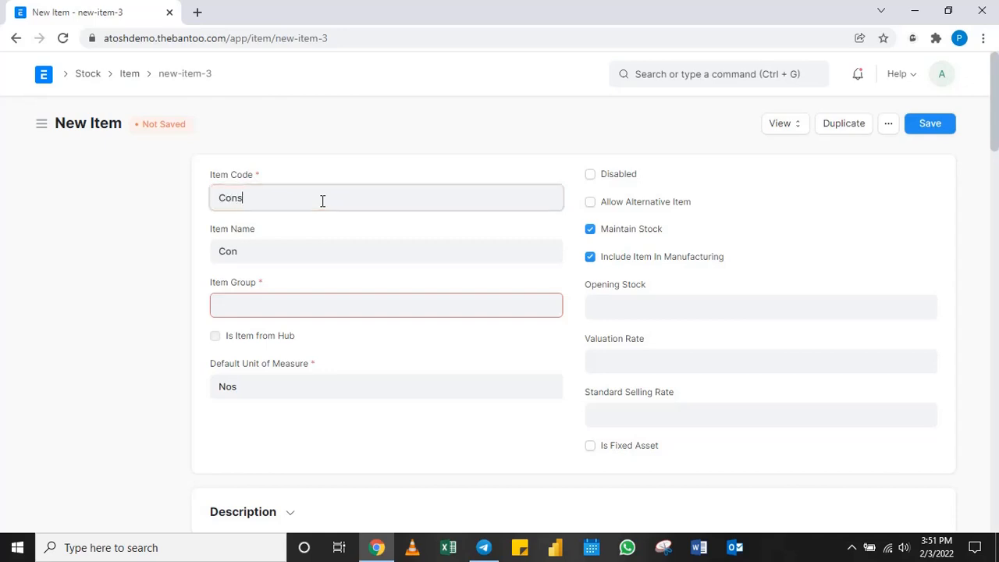
pyautogui.write('ultation')
pyautogui.click(287, 250)
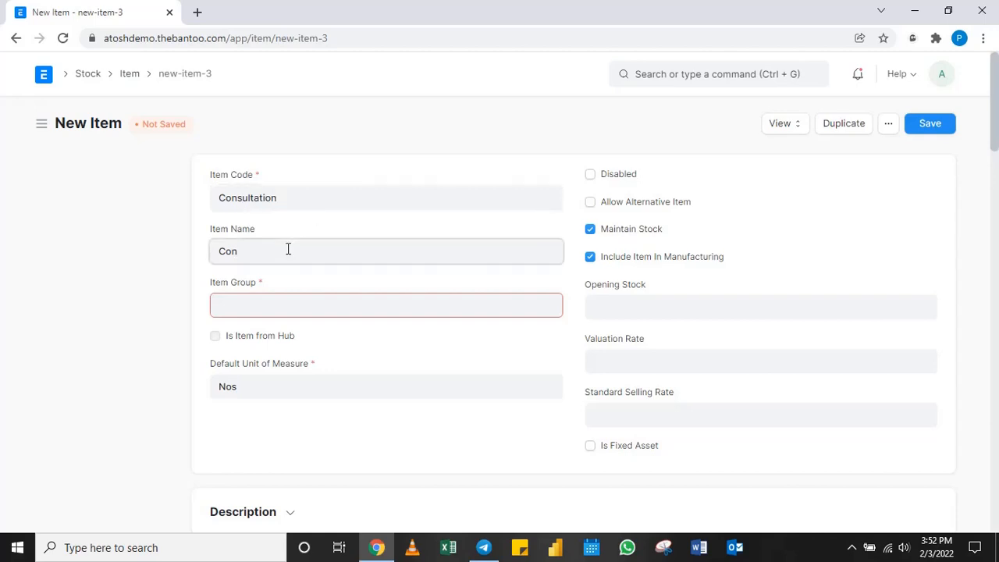
pyautogui.write('sultation')
pyautogui.click(308, 305)
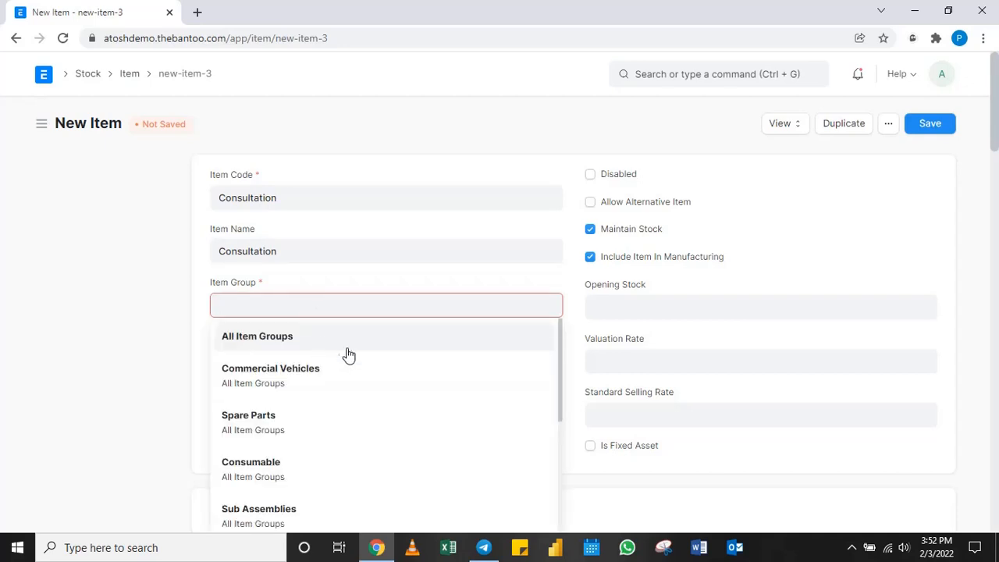
pyautogui.scroll(-3, 345, 352)
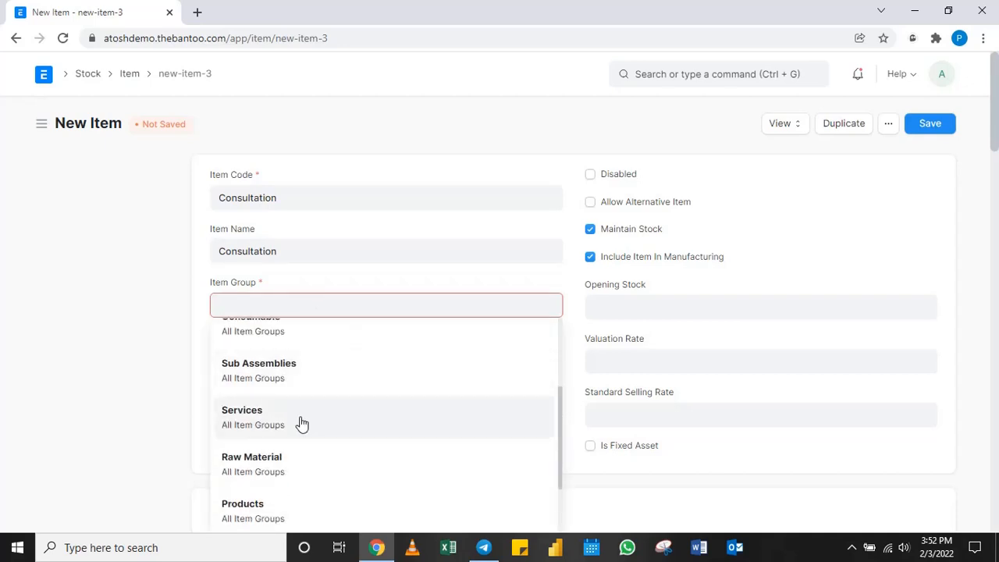
pyautogui.click(317, 422)
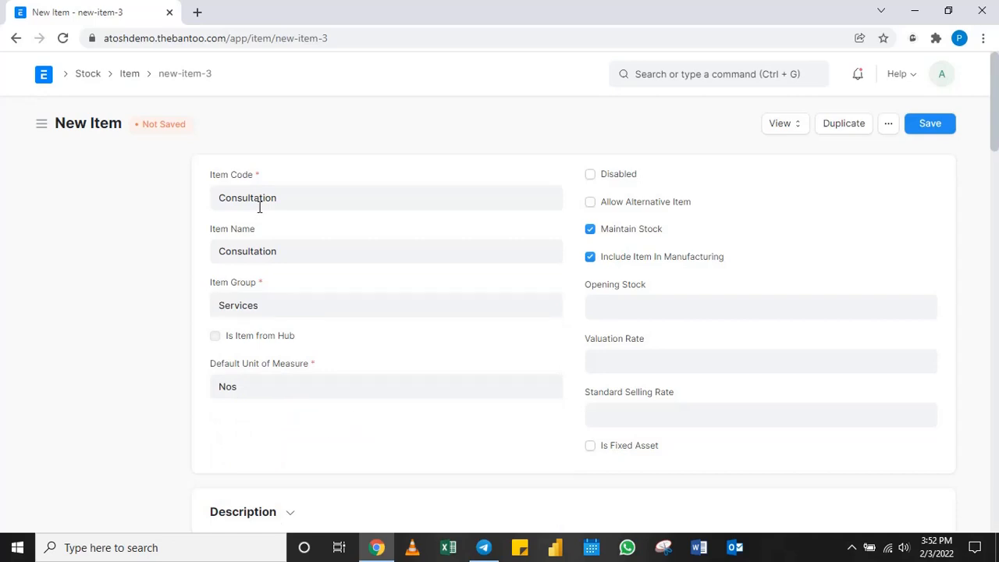
# Turn off Maintain Stock and Include Item In Manufacturing for the Consultation item, save it, and return to the Item list.
pyautogui.click(590, 230)
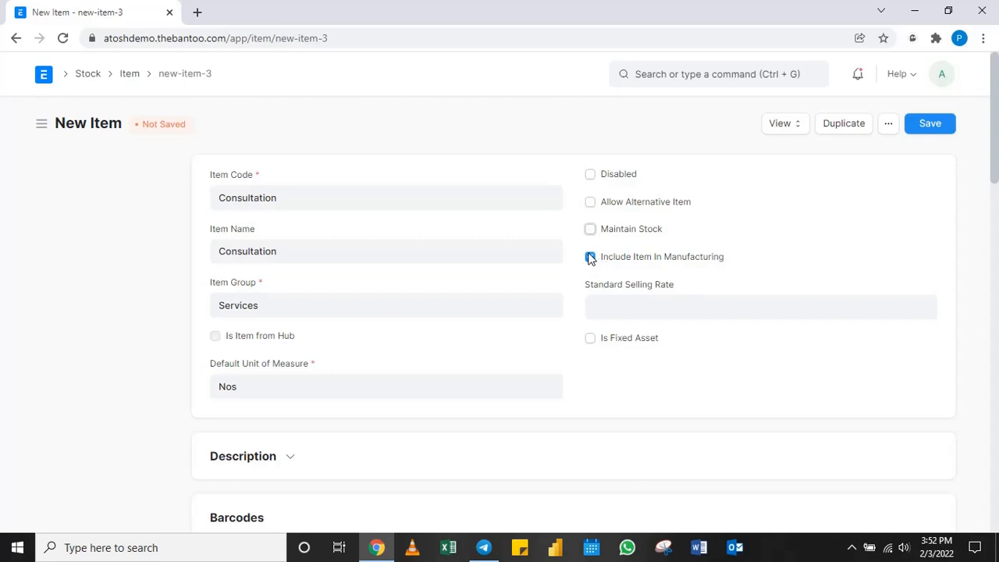
pyautogui.click(591, 257)
pyautogui.click(934, 128)
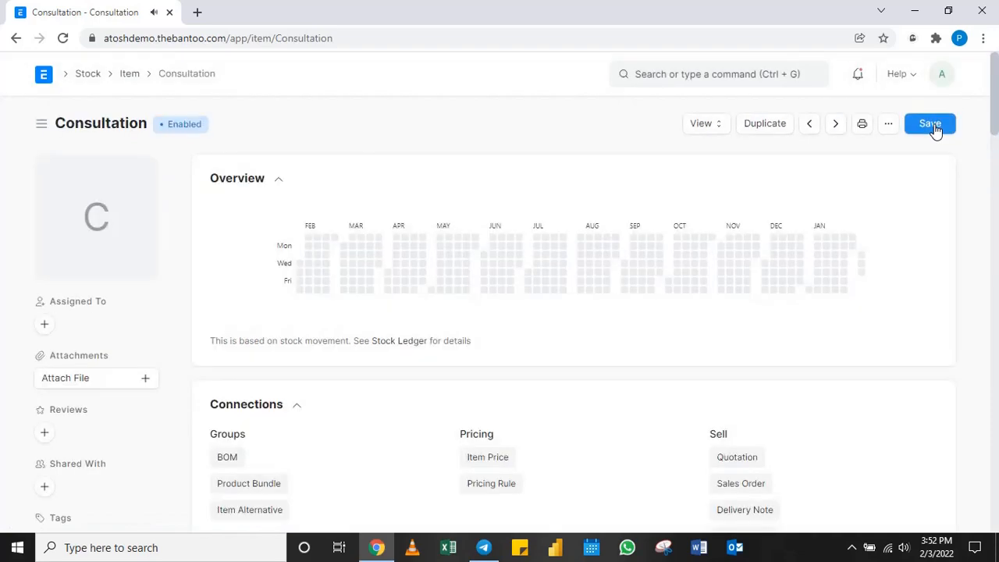
pyautogui.click(130, 75)
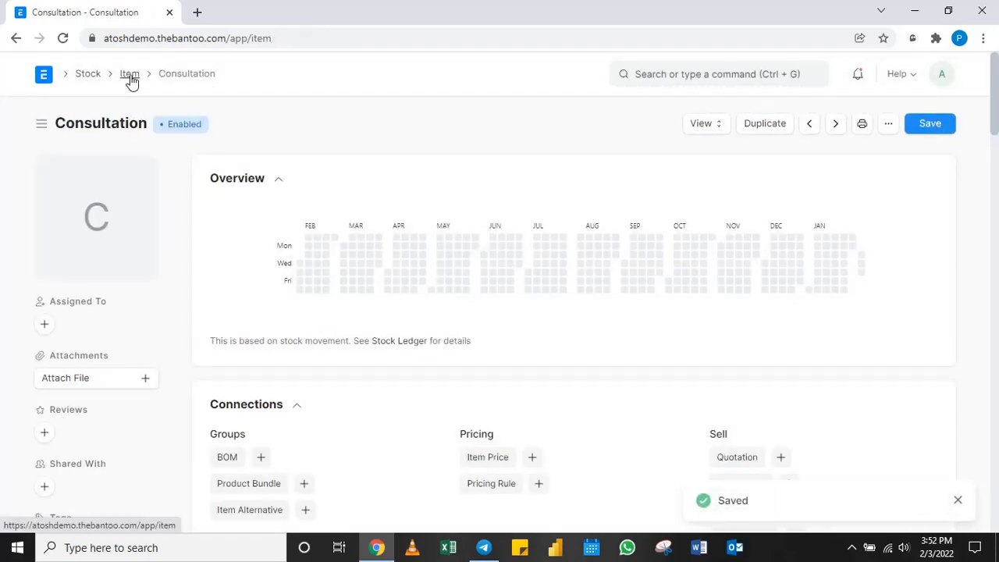